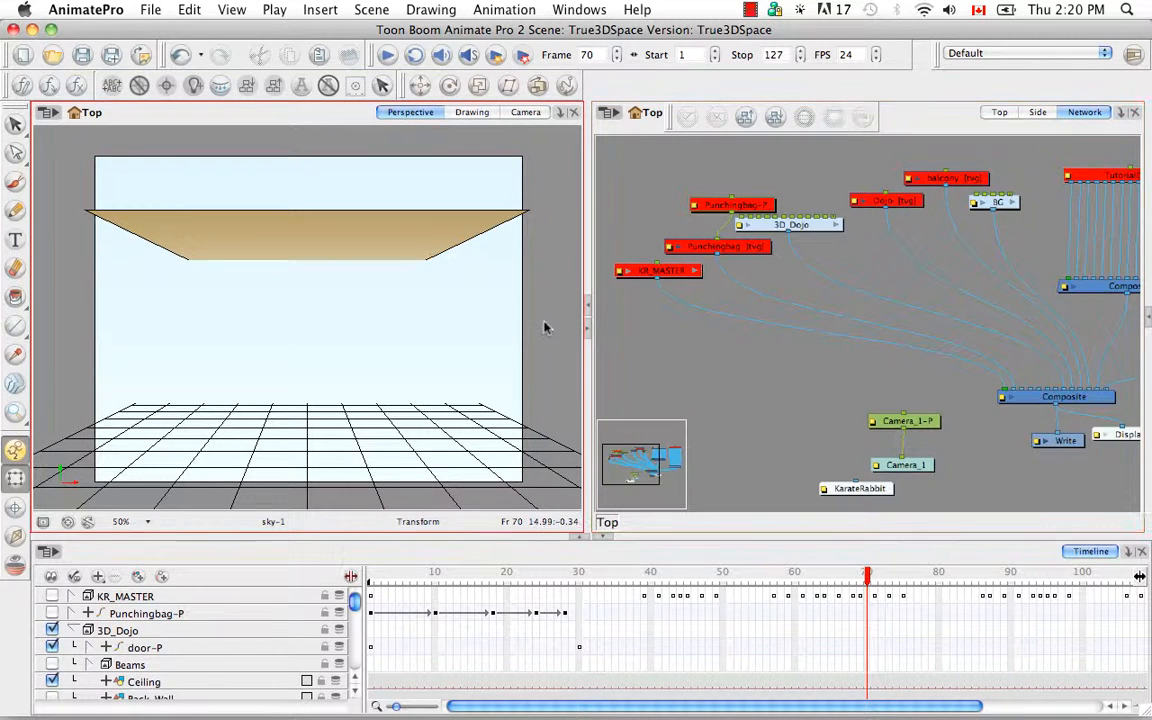
- Orbit the perspective view to see the set from an angle, open the 3D_Dojo group's network and reveal the layer properties
key("alt+super")
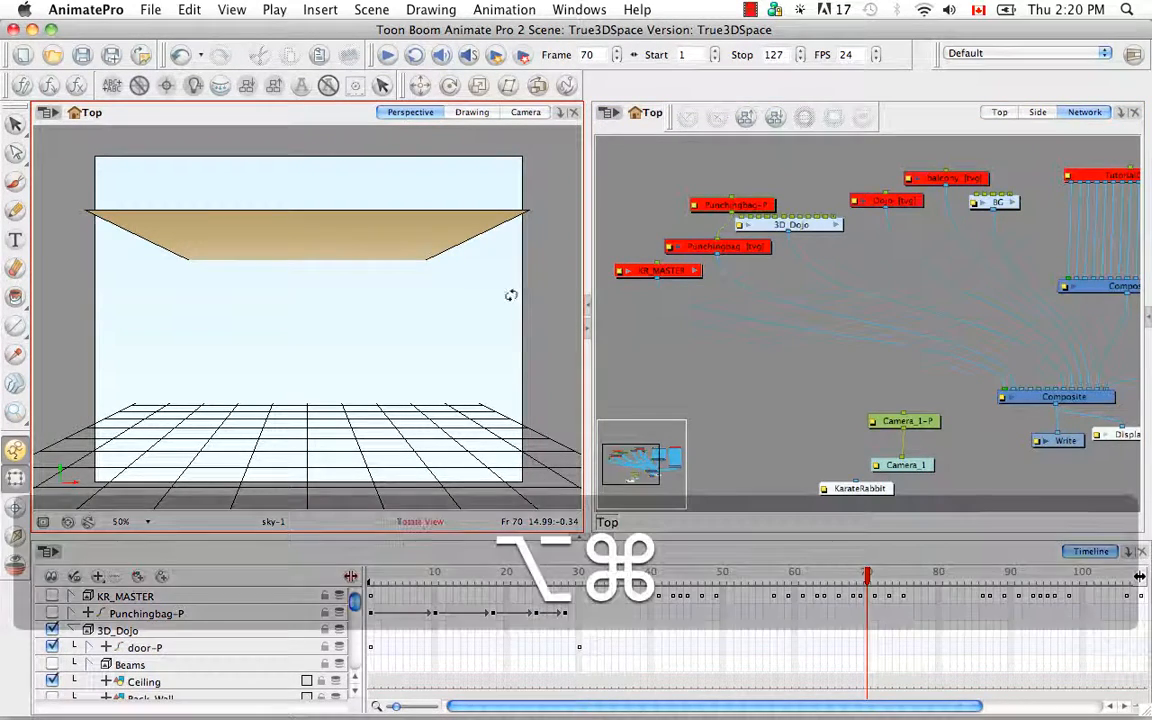
left_click_drag(455, 306, 406, 309)
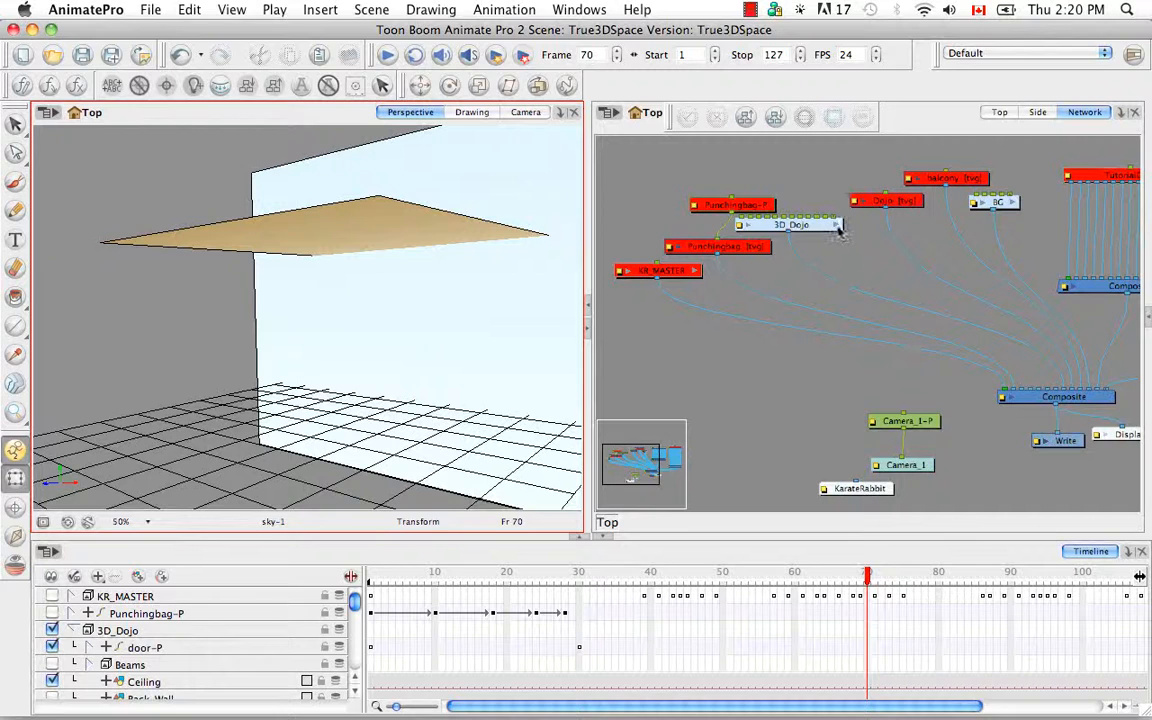
left_click(836, 226)
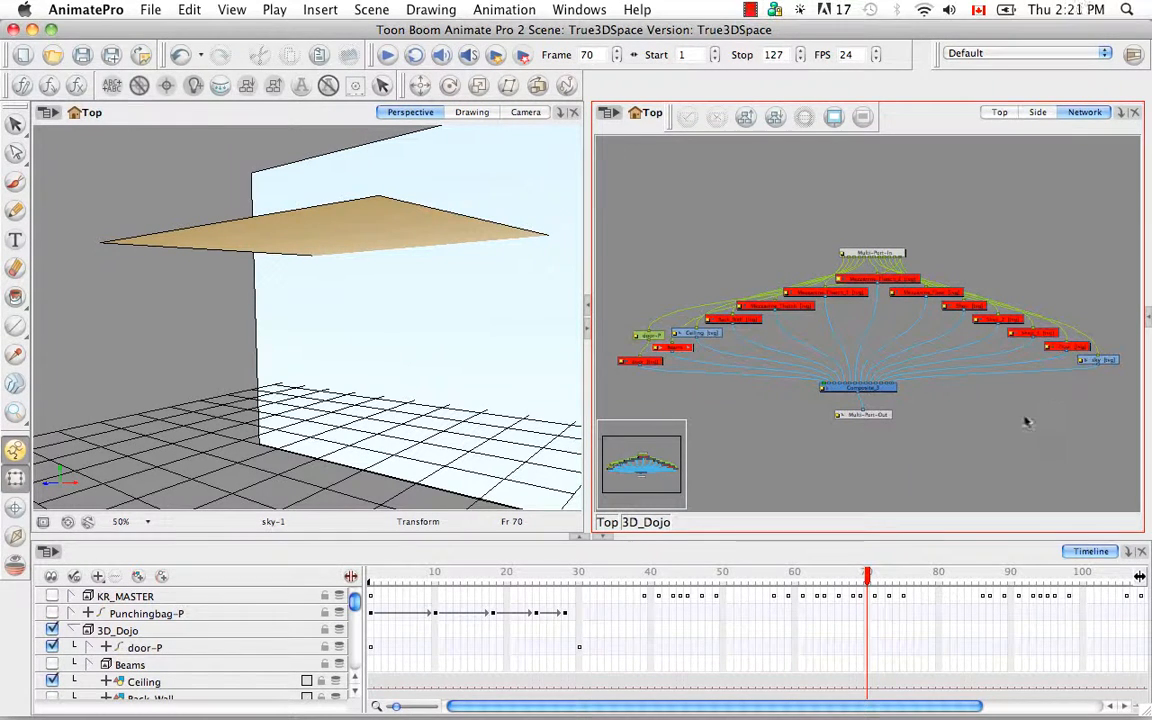
left_click(1148, 318)
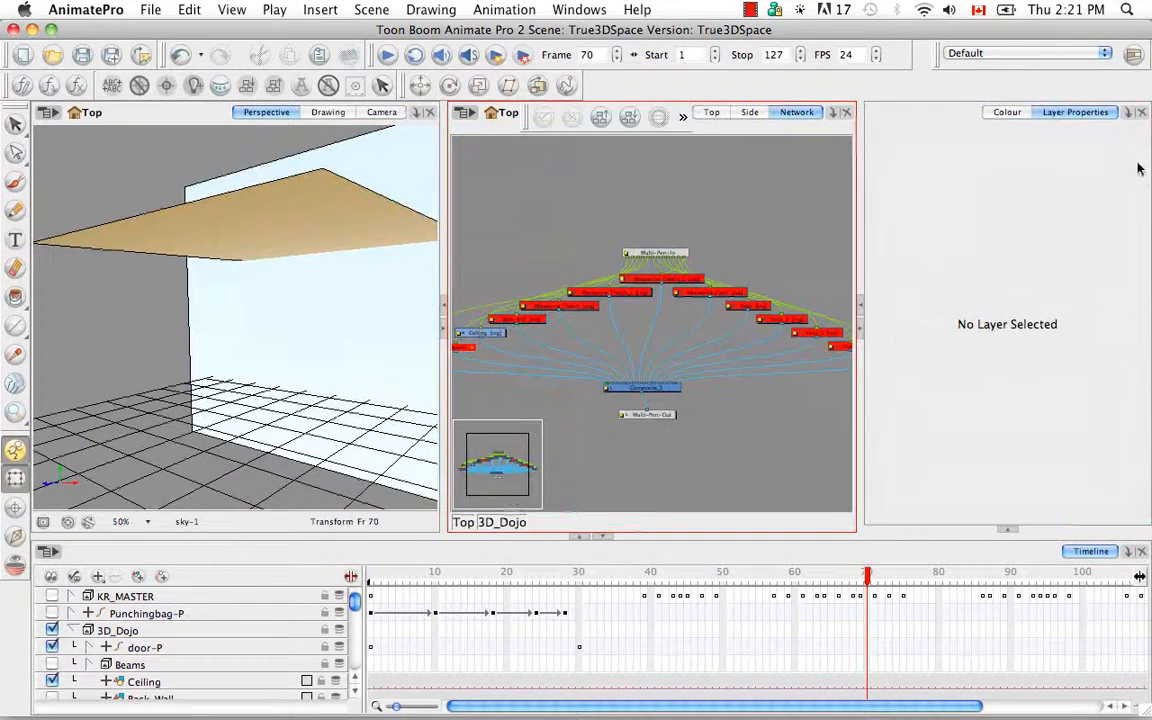
- Set Composite_3's input ordering to 2D and show the scene through the camera with nothing selected
left_click(627, 390)
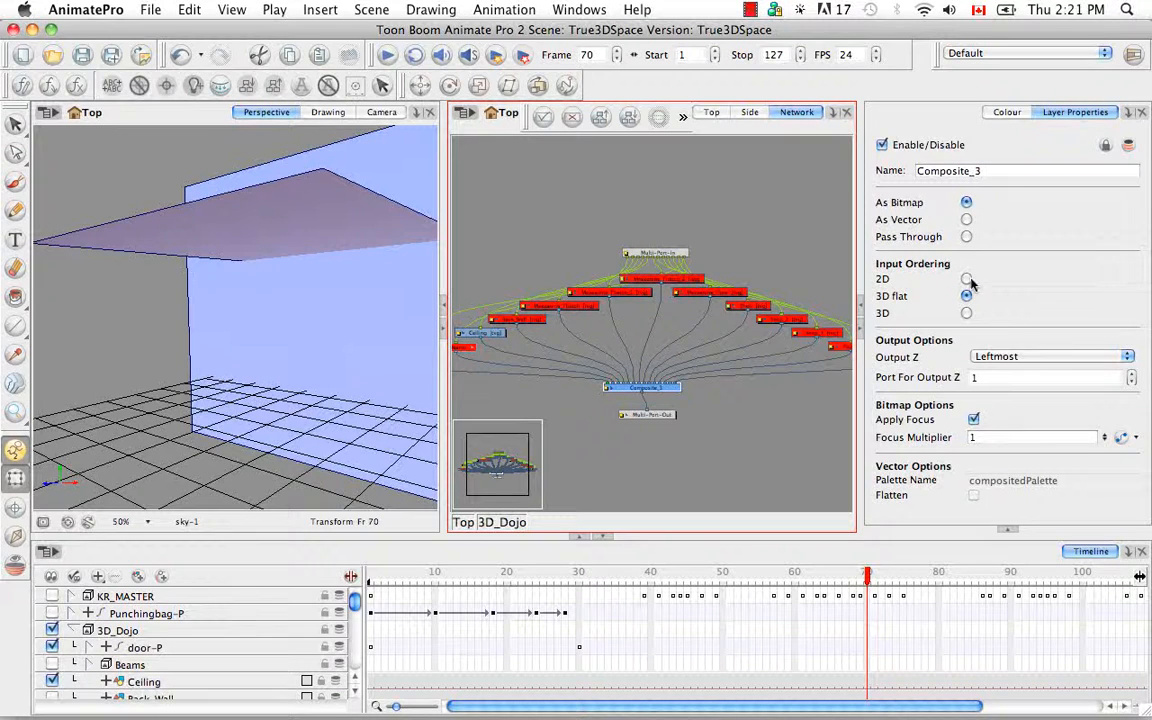
left_click(969, 280)
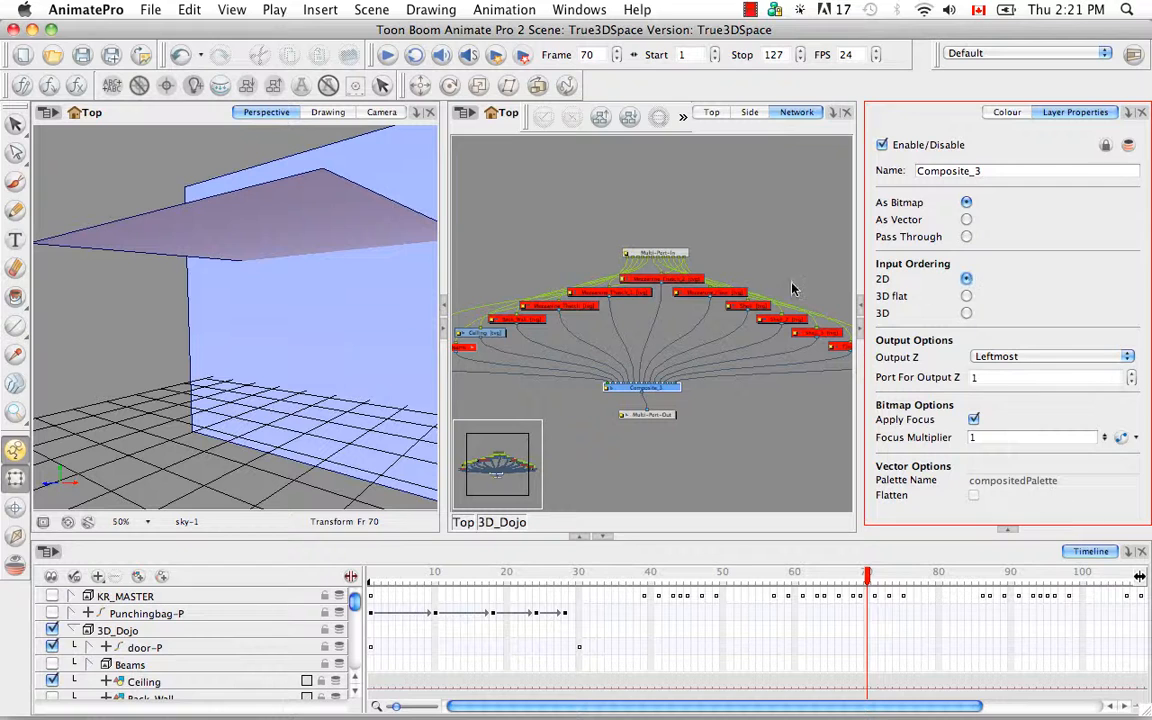
left_click(381, 112)
left_click(377, 404)
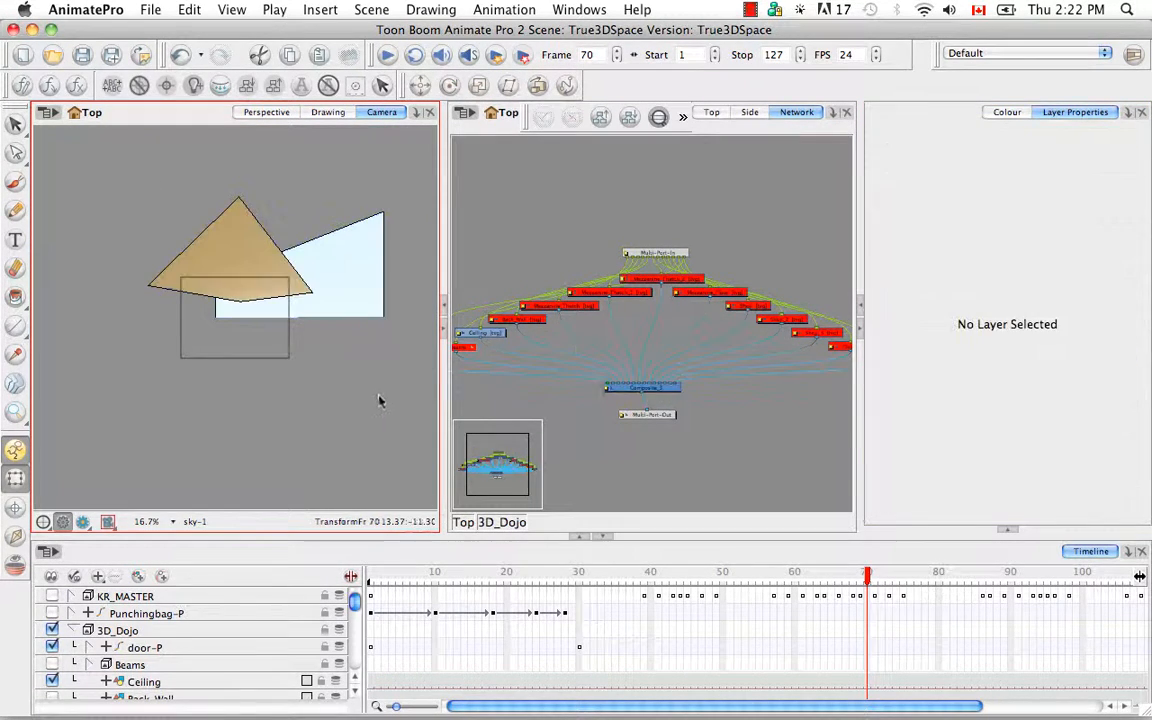
- Compare the 3D flat and 2D input ordering on Composite_3, leaving it set to 3D flat
left_click(642, 386)
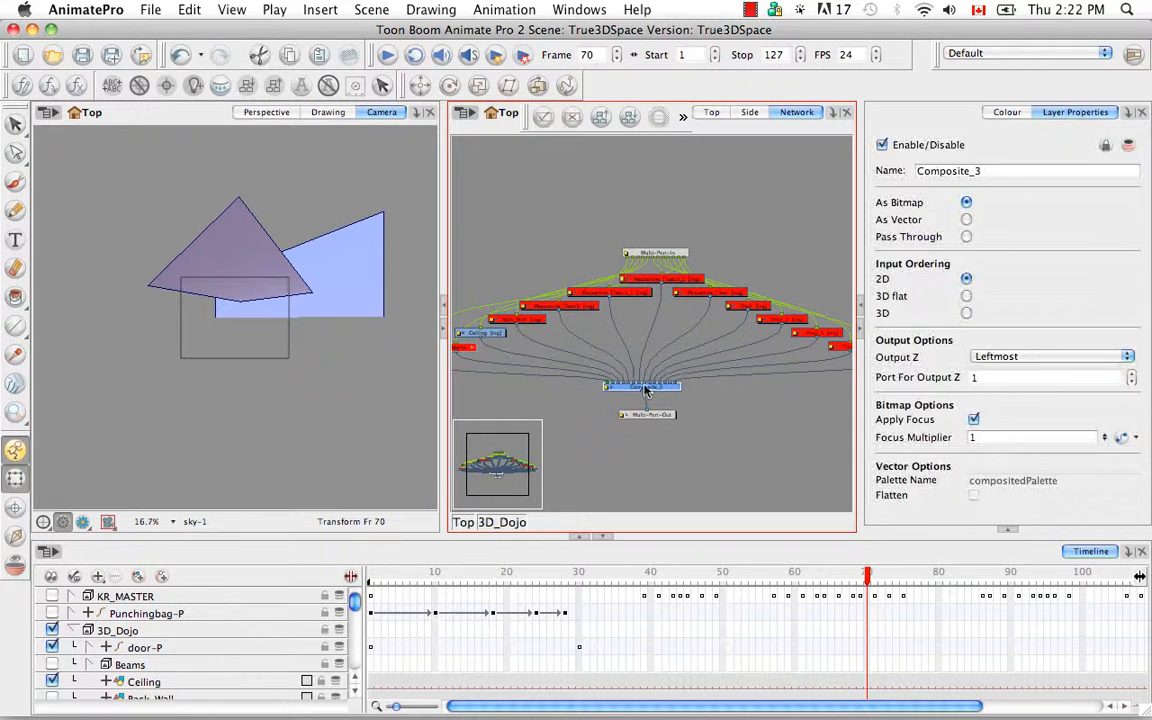
left_click(966, 298)
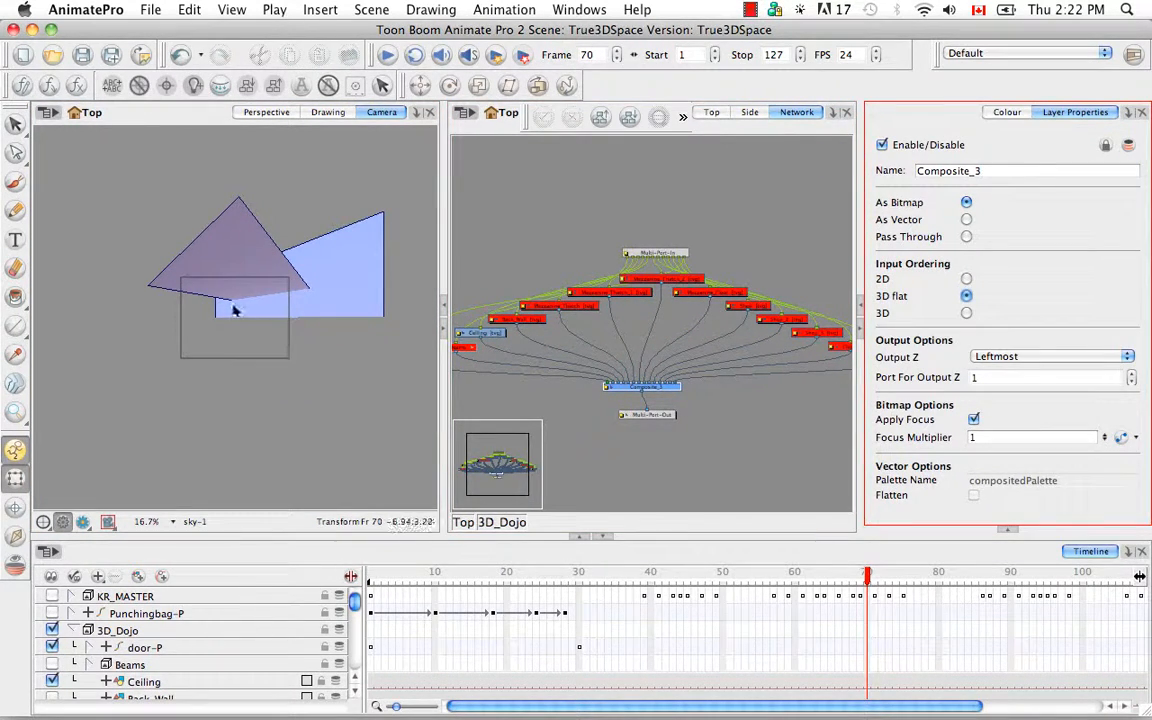
left_click(966, 279)
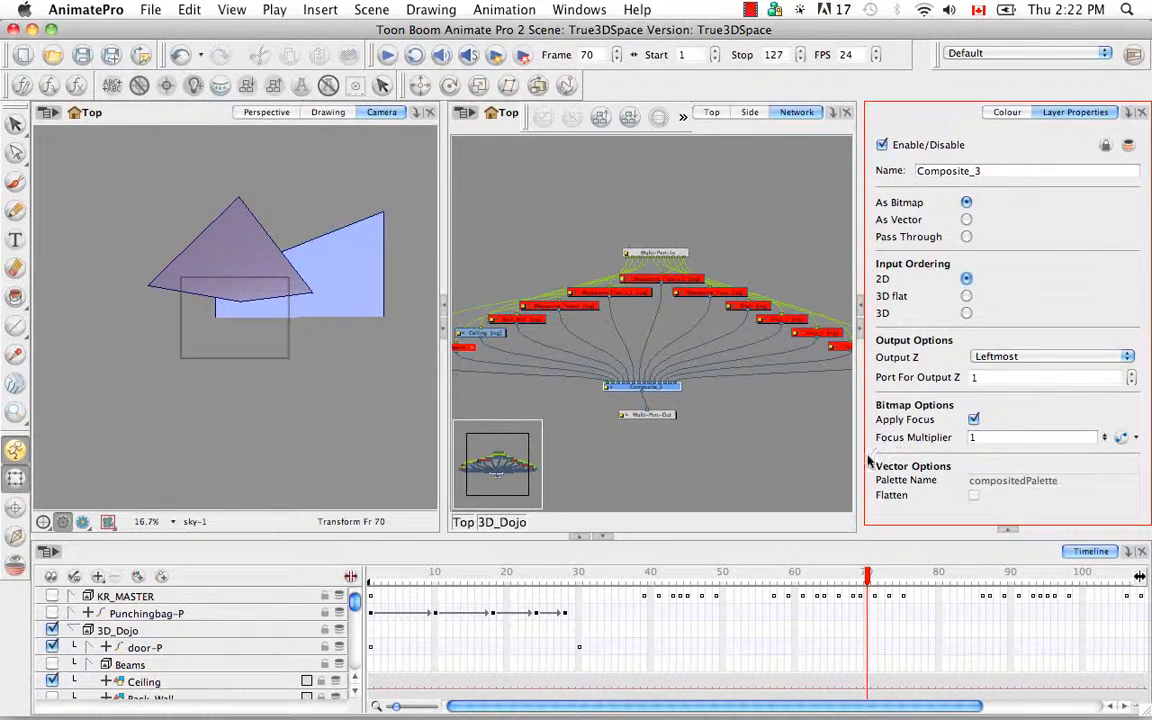
left_click(966, 297)
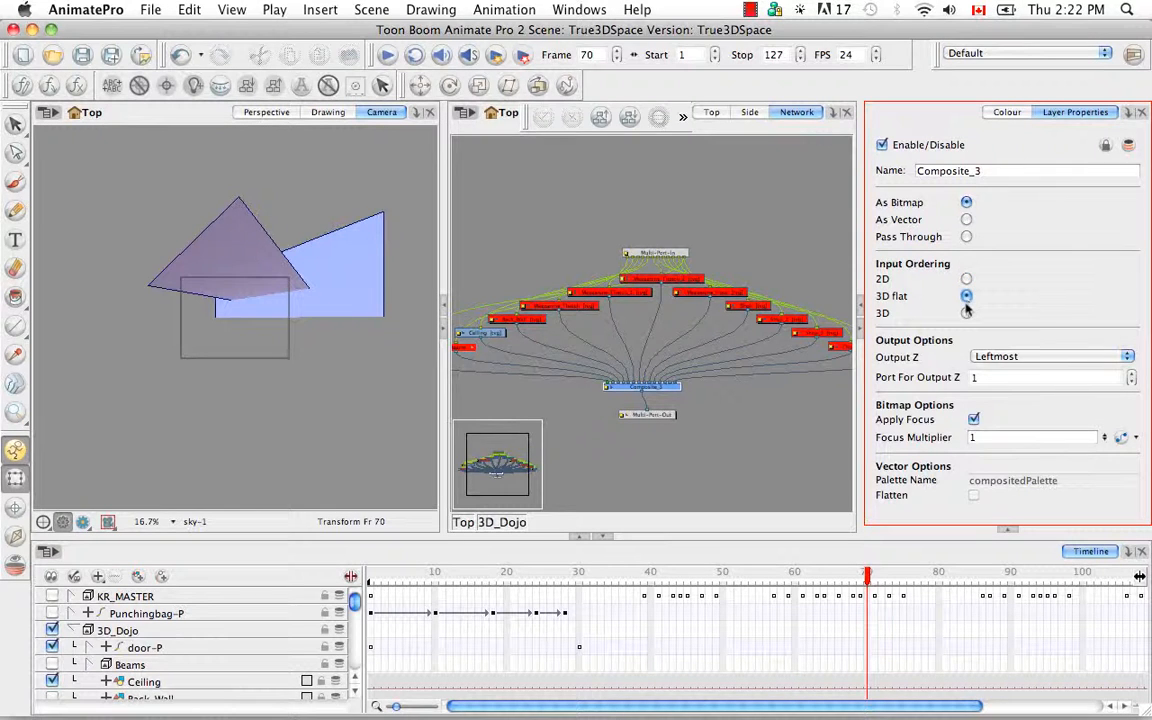
- Return to the top level of the network, clear the selection and show the network full screen
left_click(465, 523)
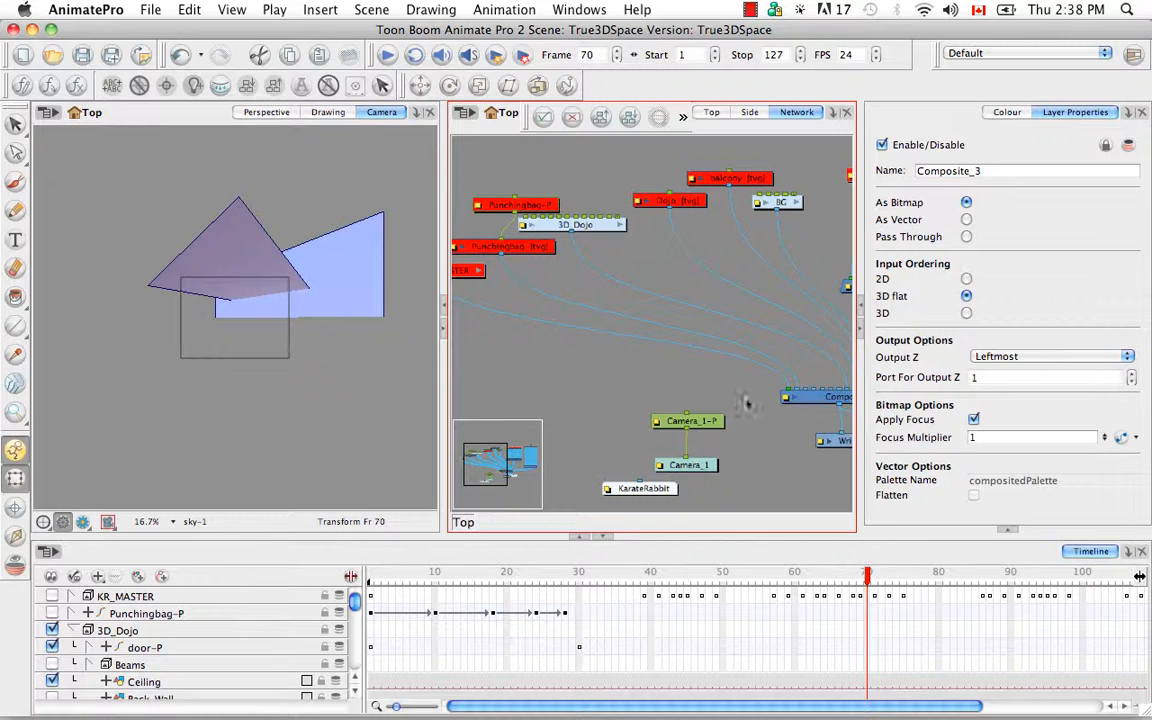
left_click(758, 444)
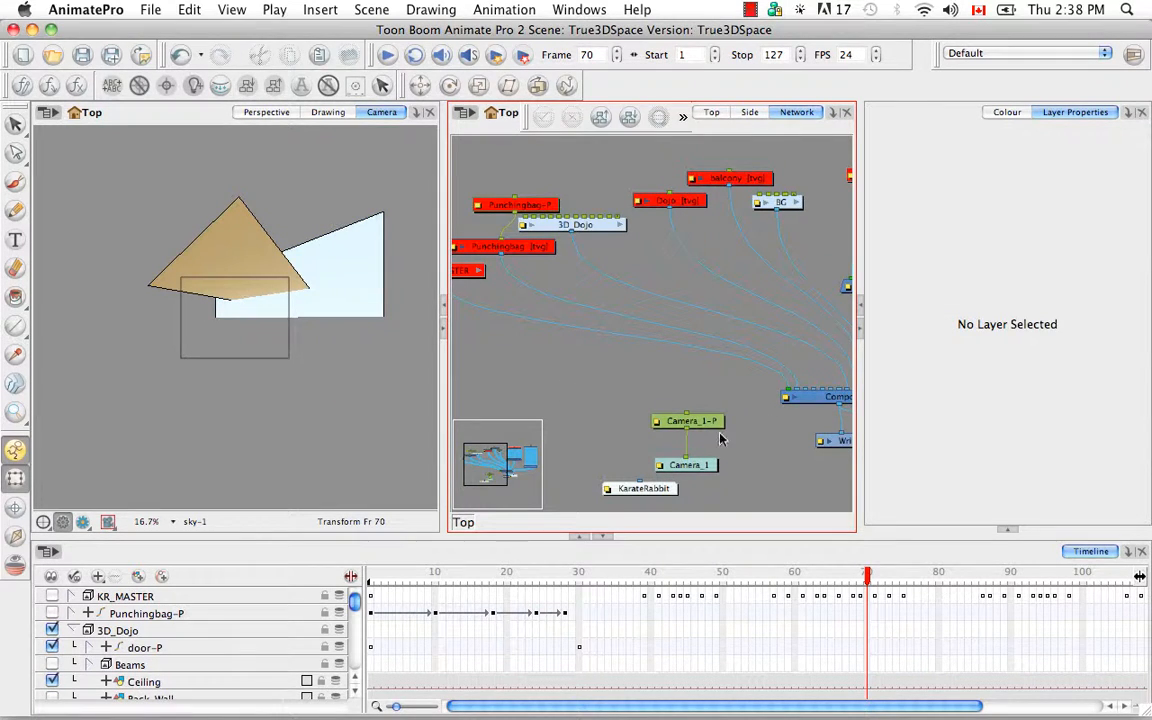
key("super+f")
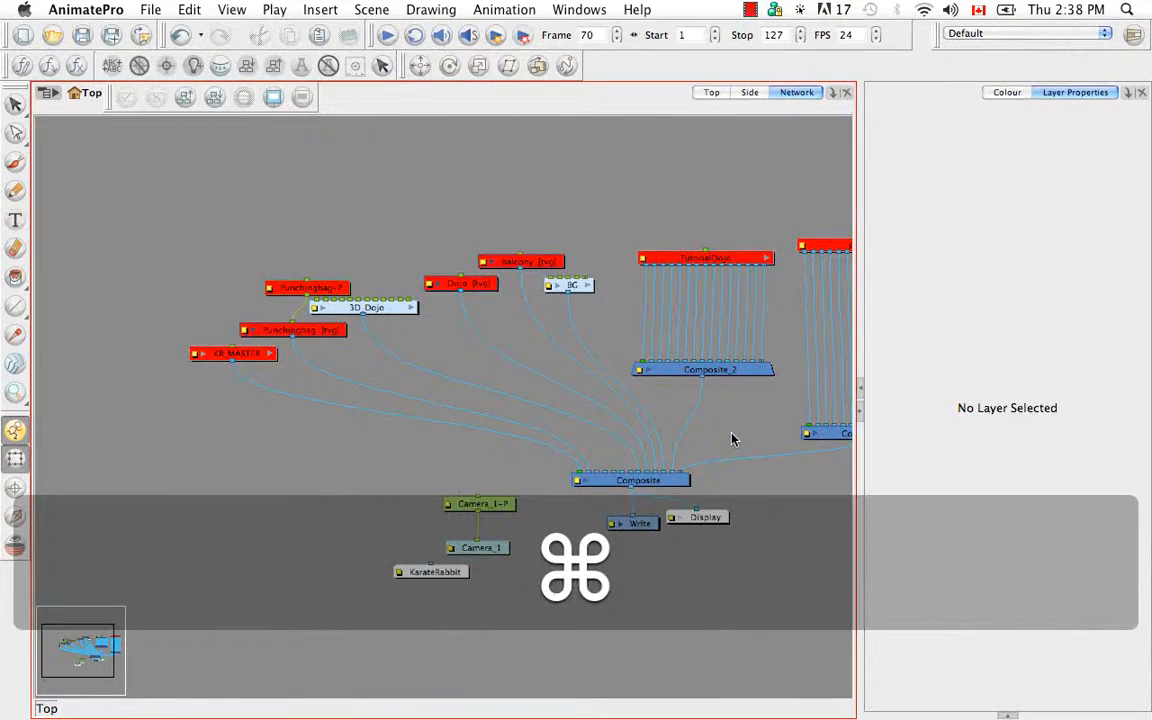
key("super+f")
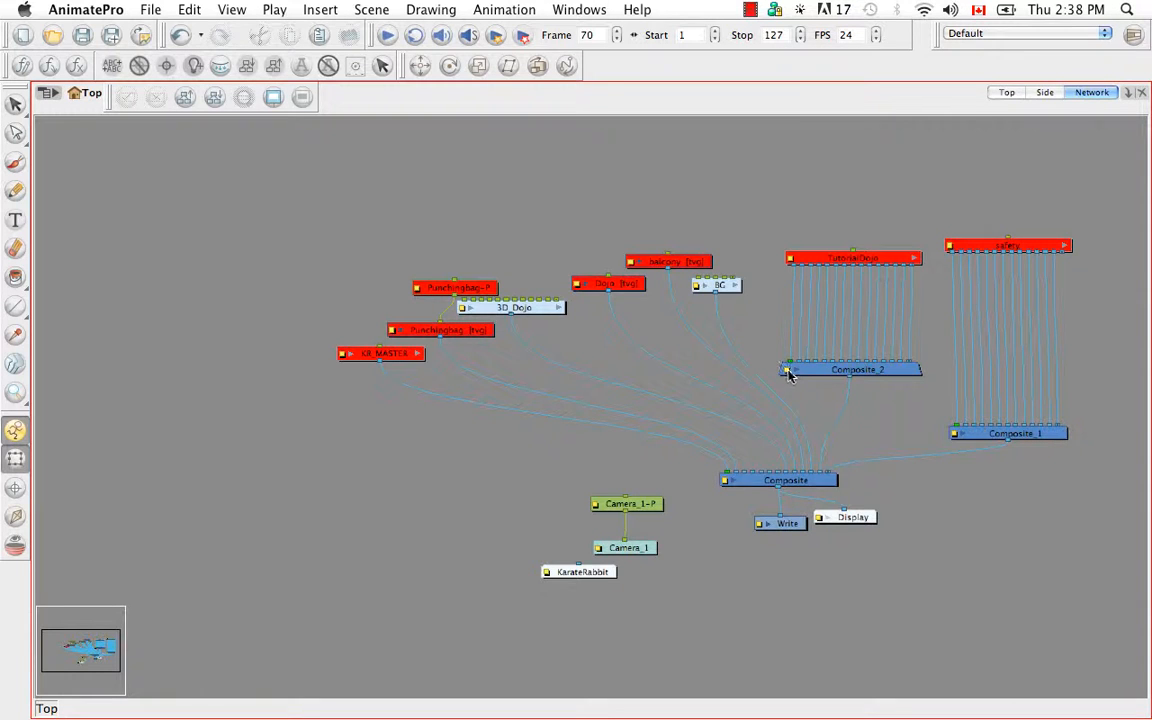
- Set Composite_2 to output As Bitmap
left_click(787, 371)
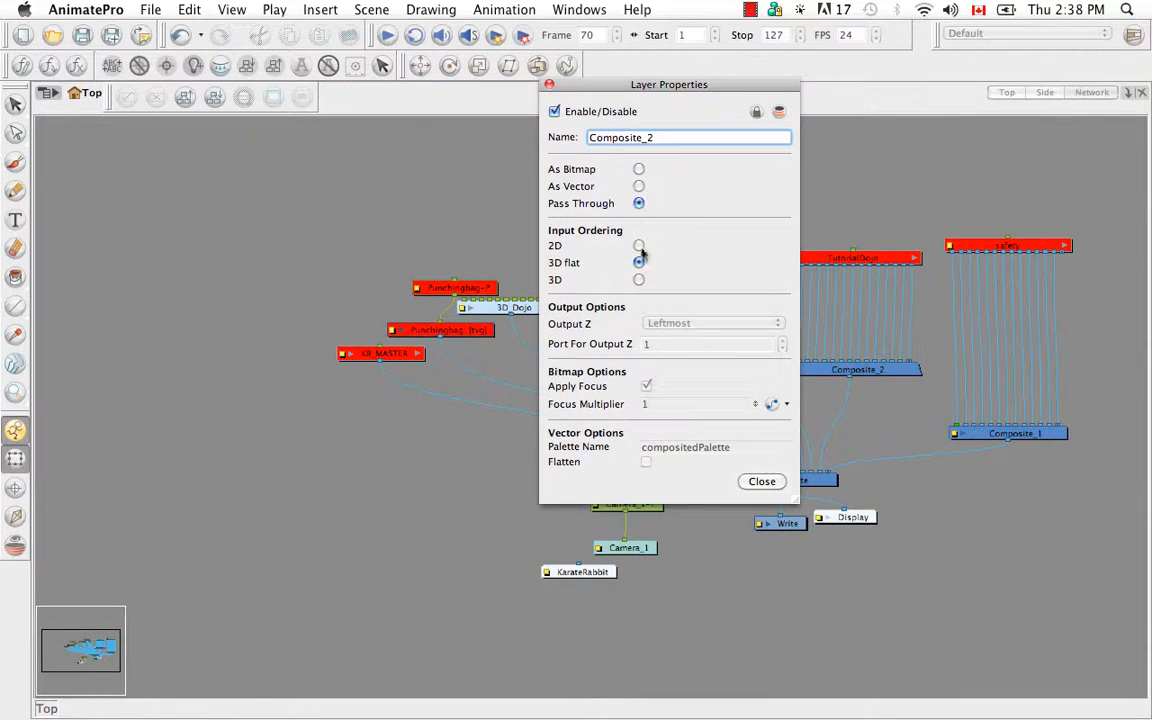
left_click(638, 169)
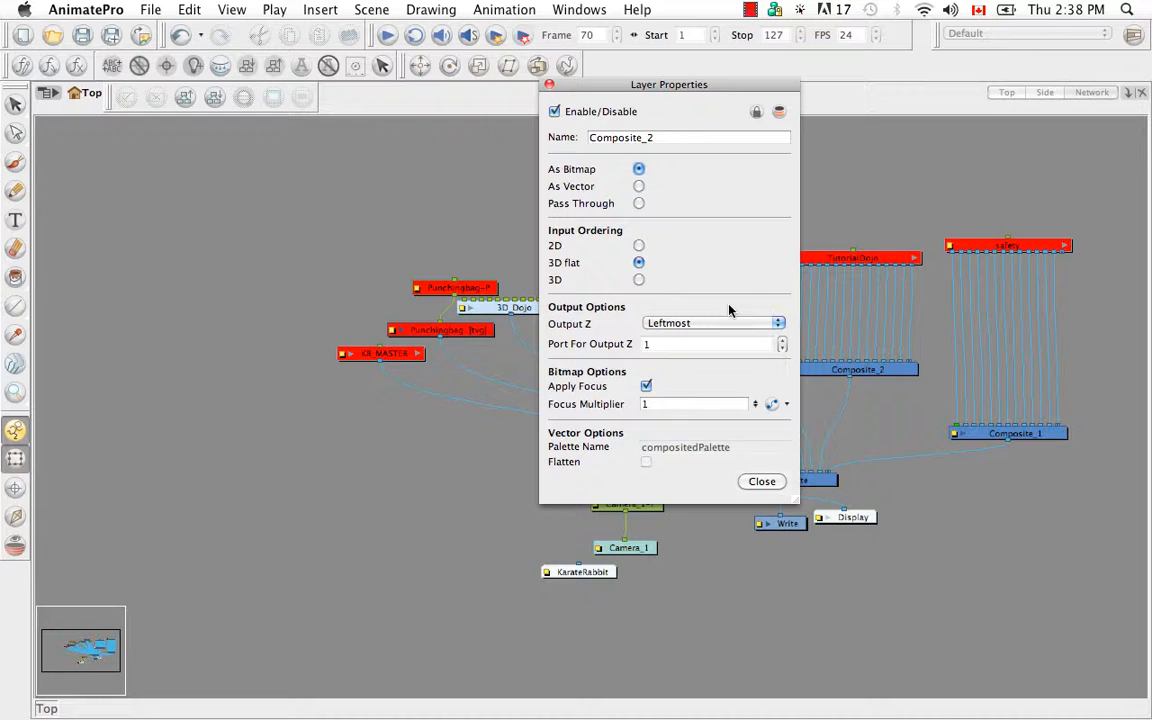
left_click(762, 482)
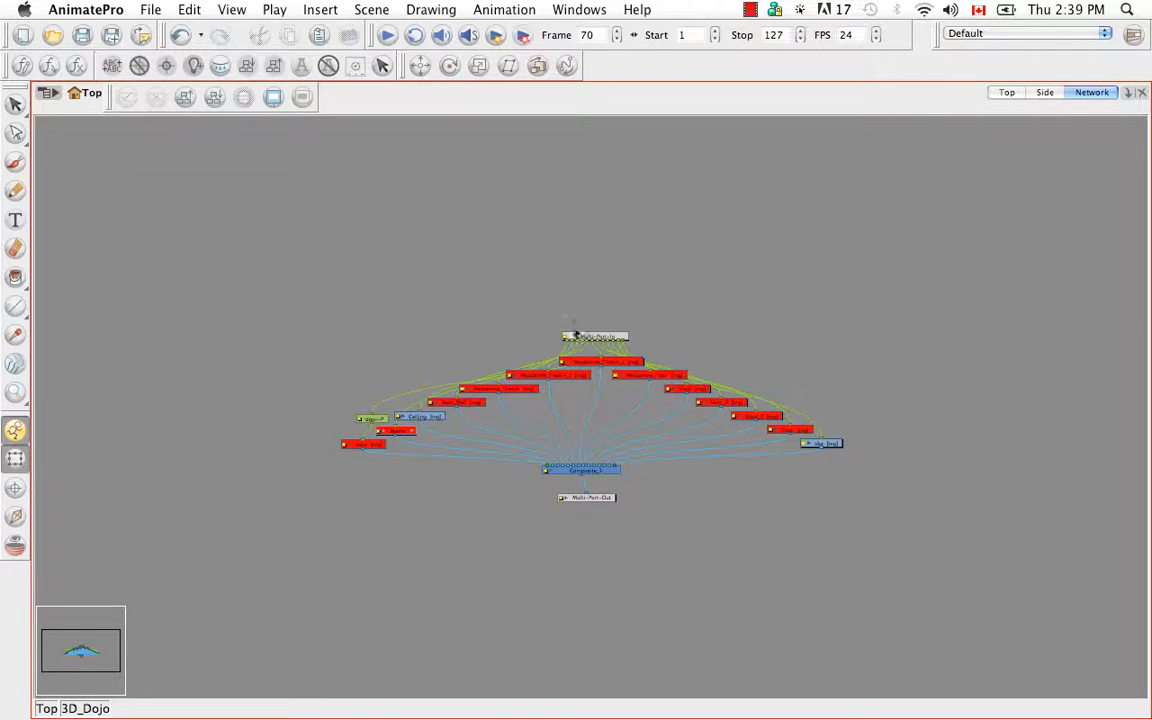
- Set Composite_3 inside the 3D_Dojo group to Pass Through
key("super+equal")
key("super+equal")
key("super+equal")
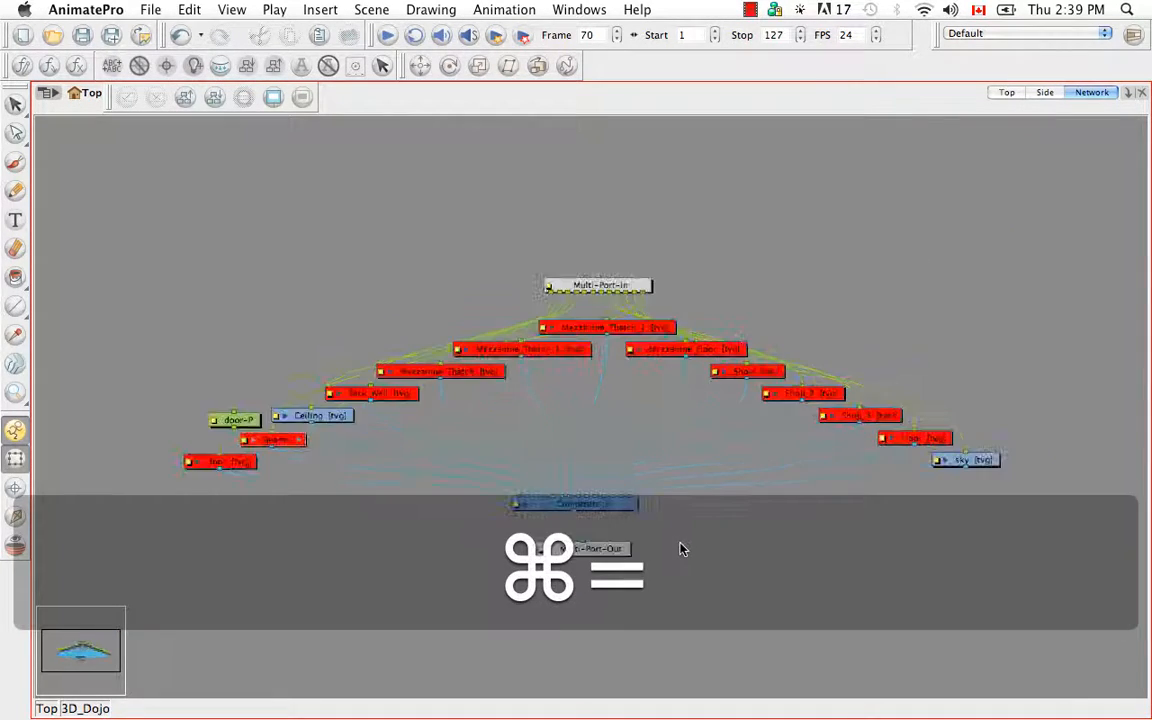
key("space")
left_click_drag(661, 497, 663, 450)
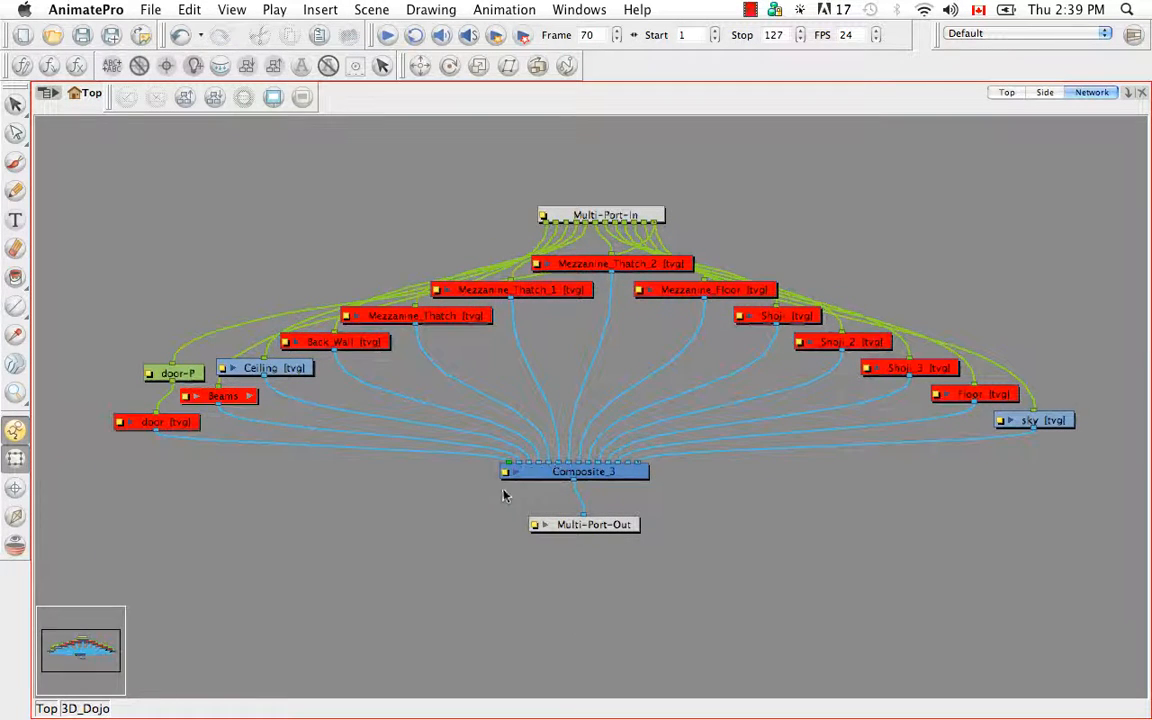
left_click(506, 478)
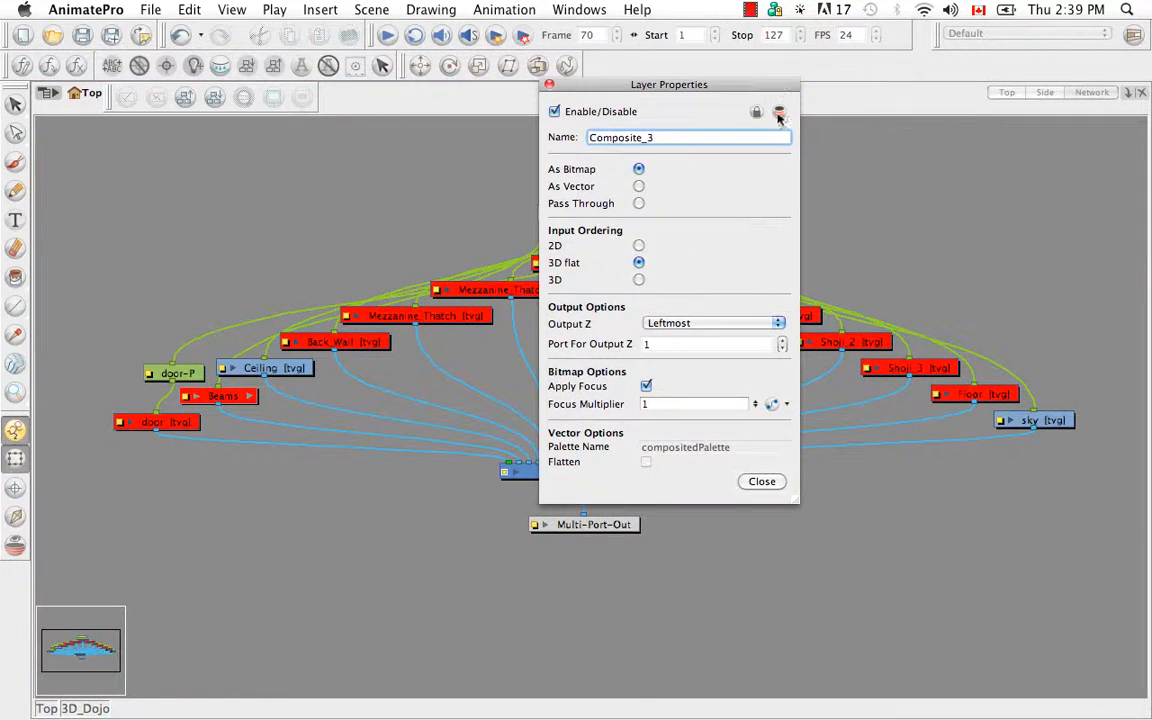
left_click_drag(760, 93, 957, 188)
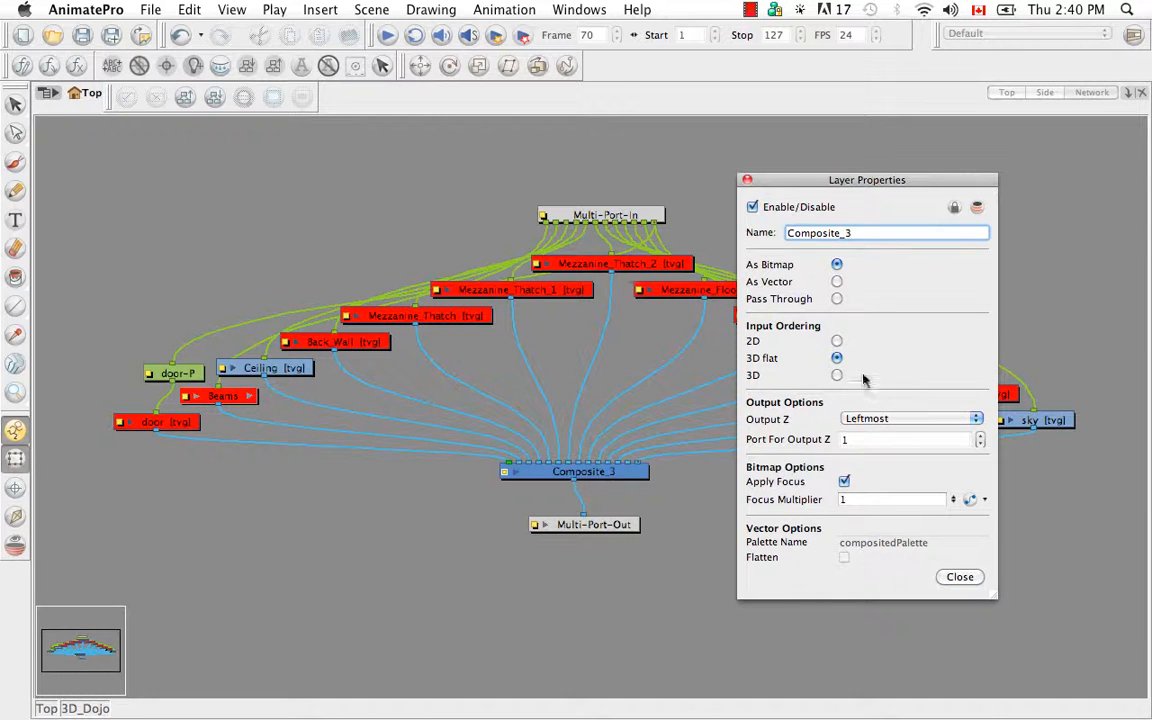
left_click(838, 300)
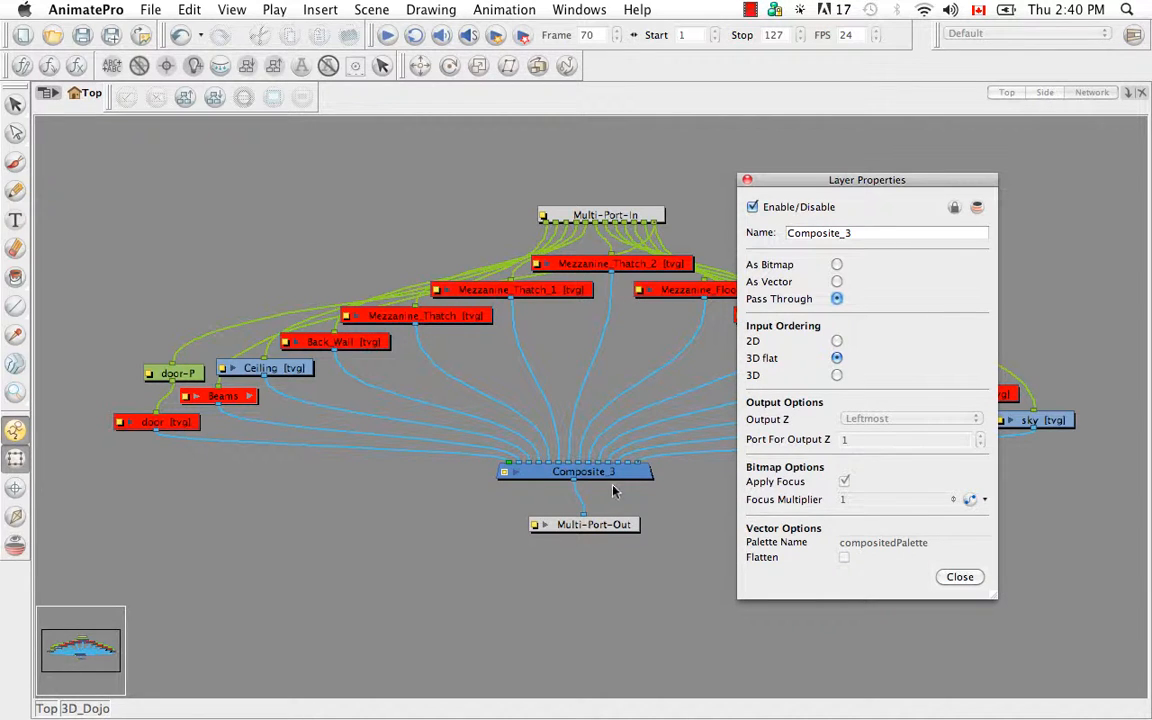
left_click(956, 577)
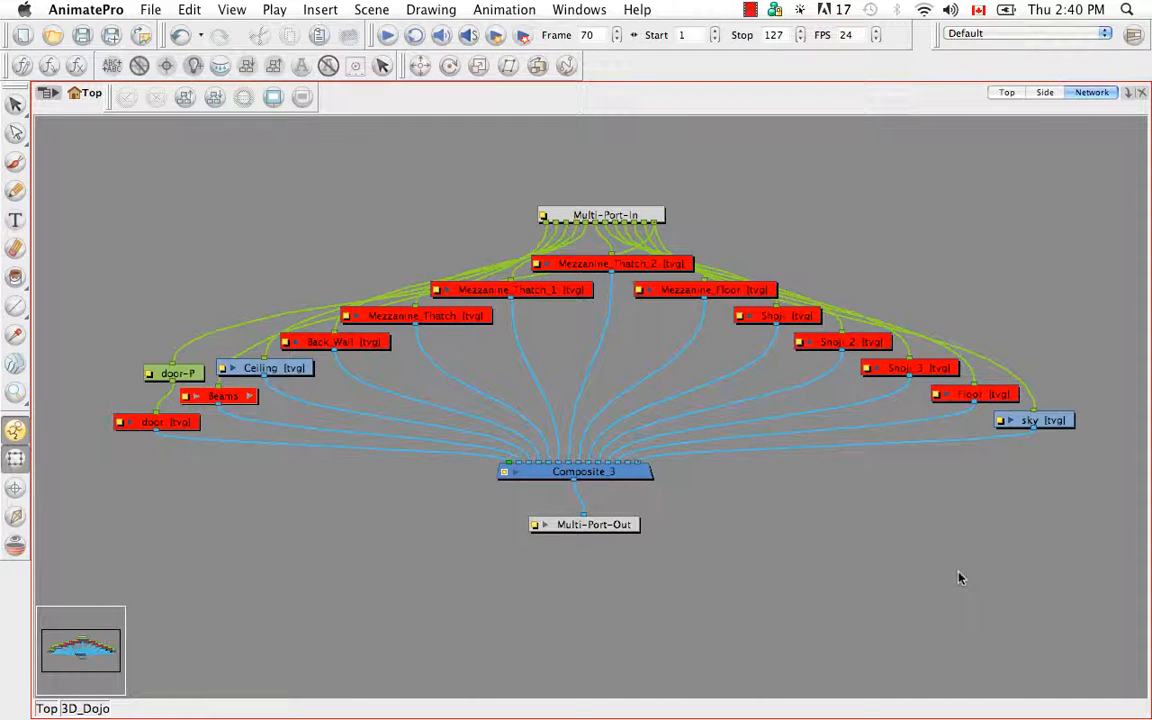
- Examine the main Composite's properties at the top level and the composites inside the BG and 3D_Dojo groups
left_click(46, 708)
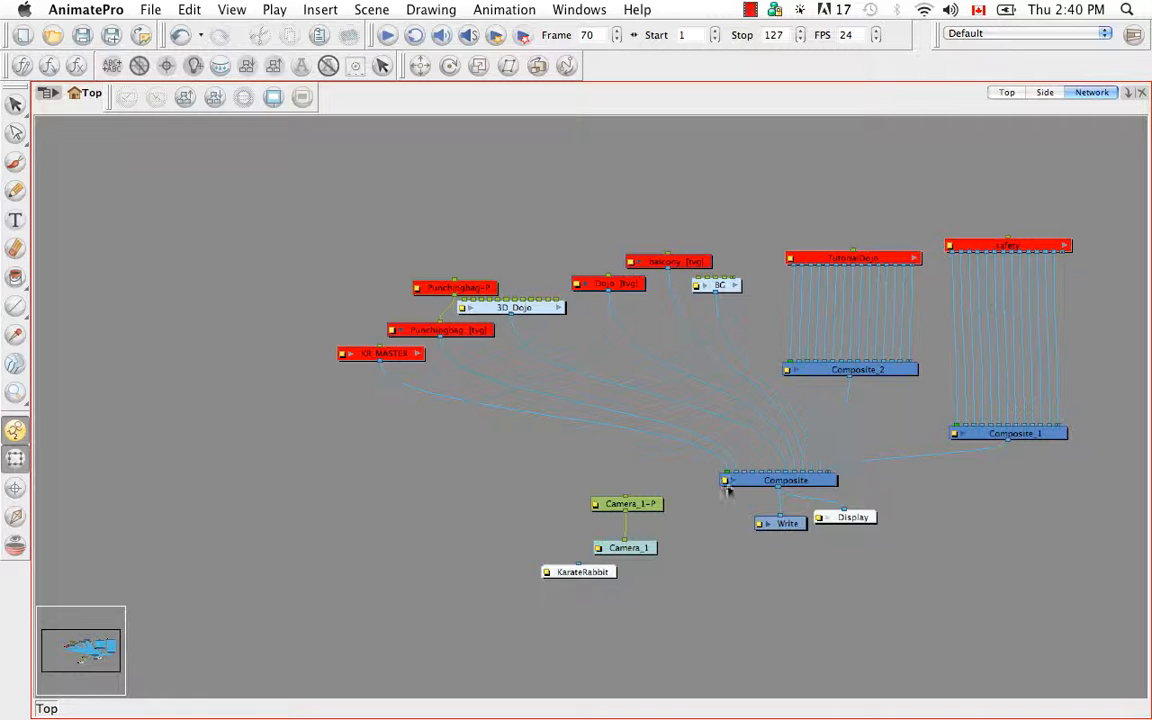
left_click(725, 481)
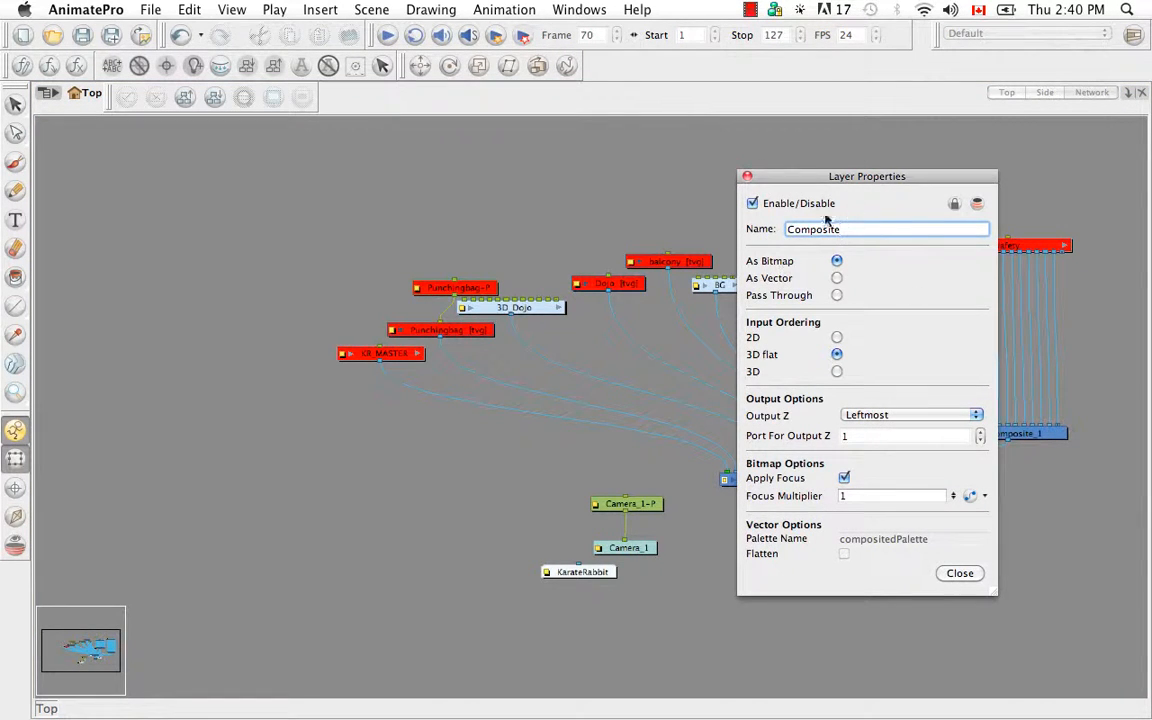
left_click(959, 573)
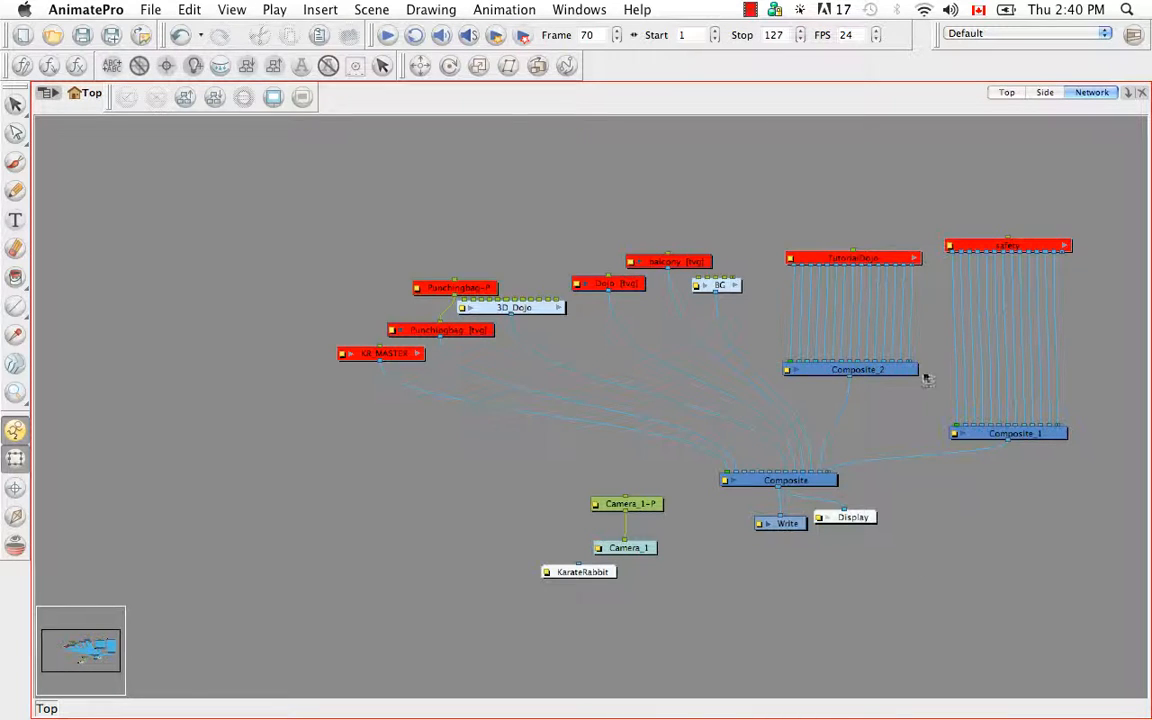
double_click(734, 287)
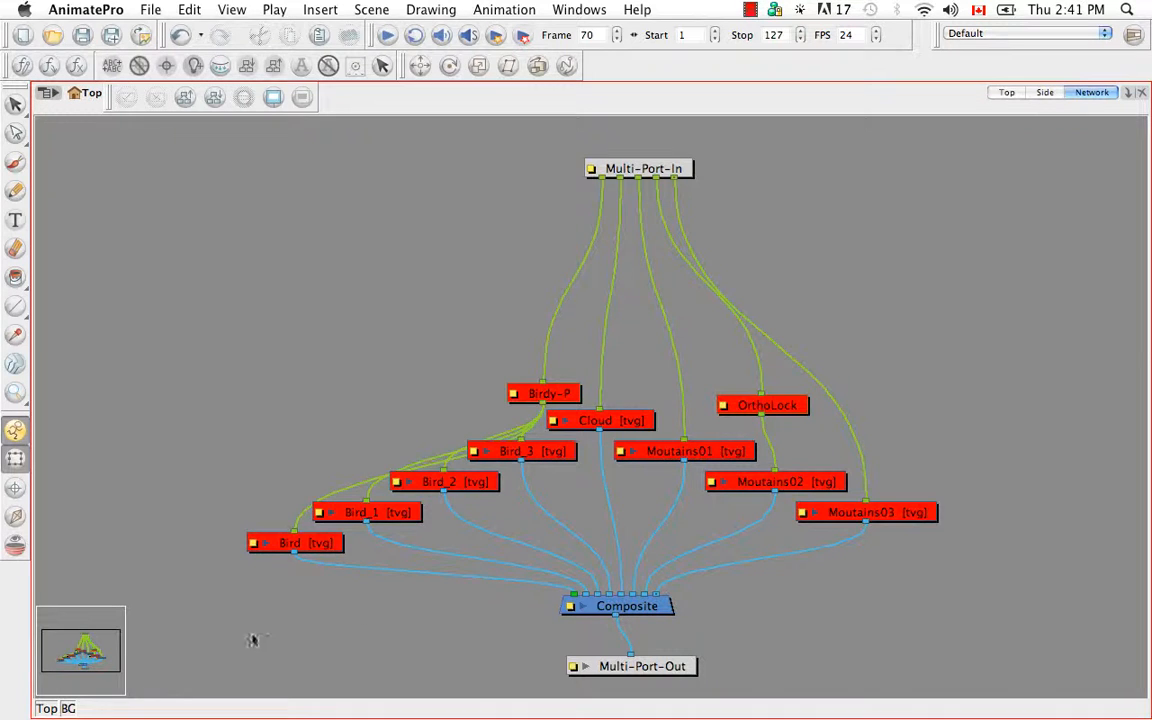
left_click(50, 709)
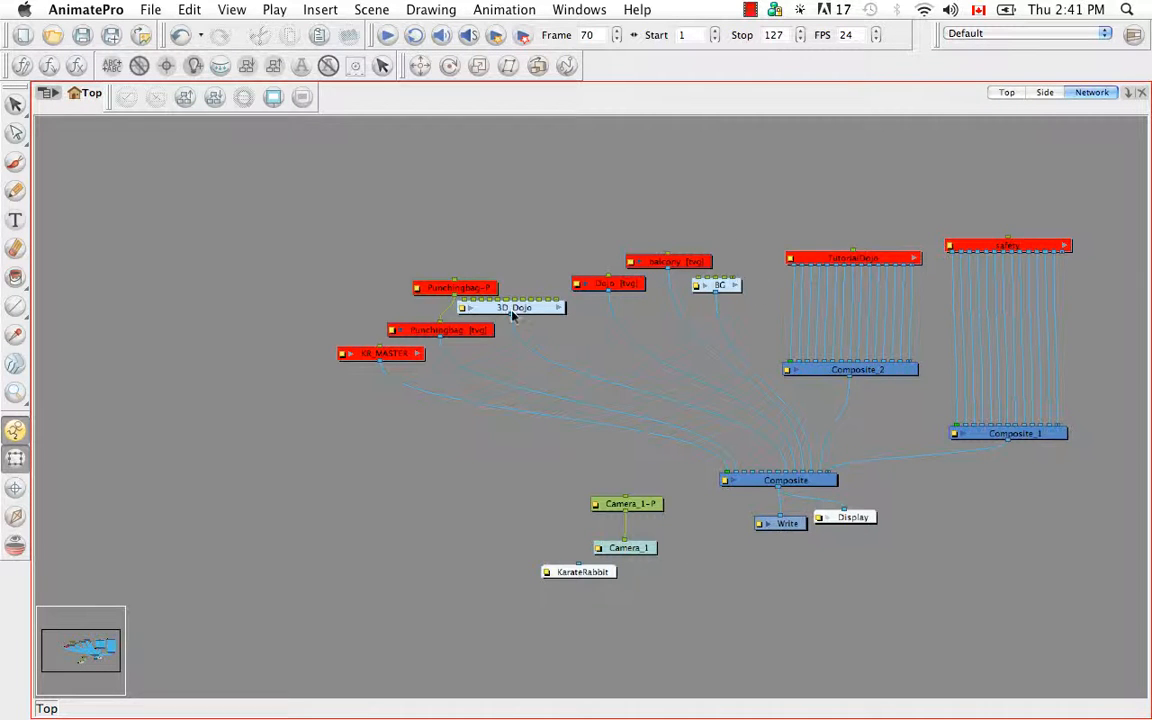
left_click(560, 309)
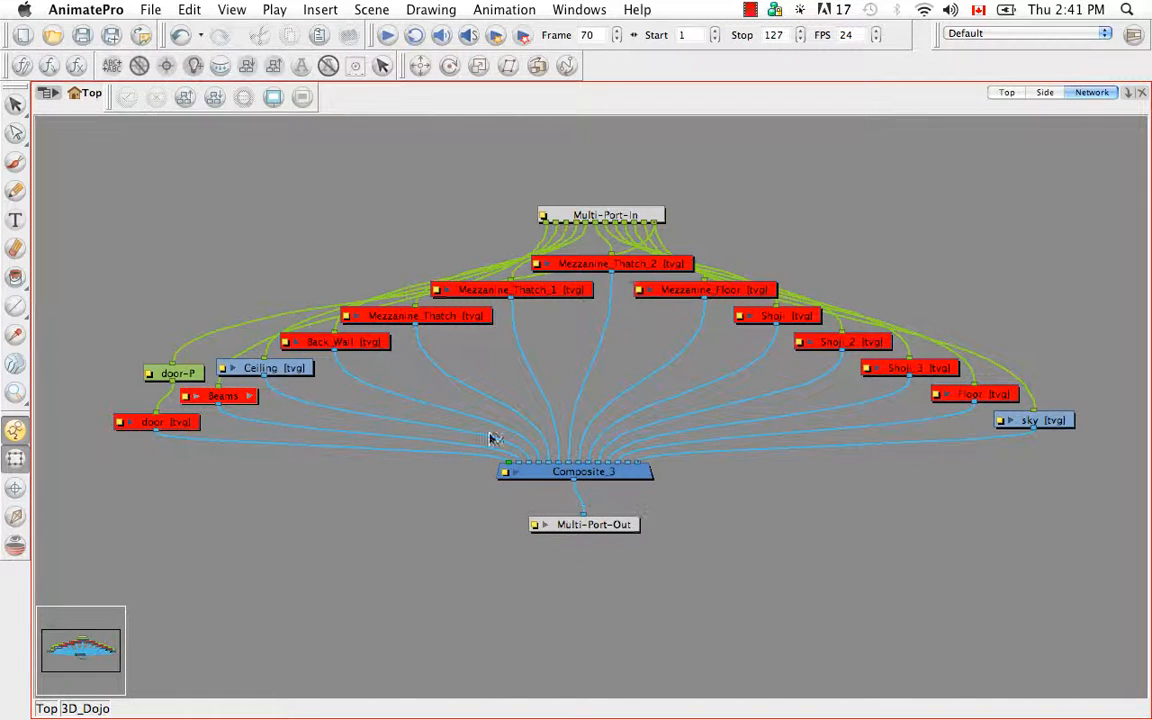
left_click(50, 707)
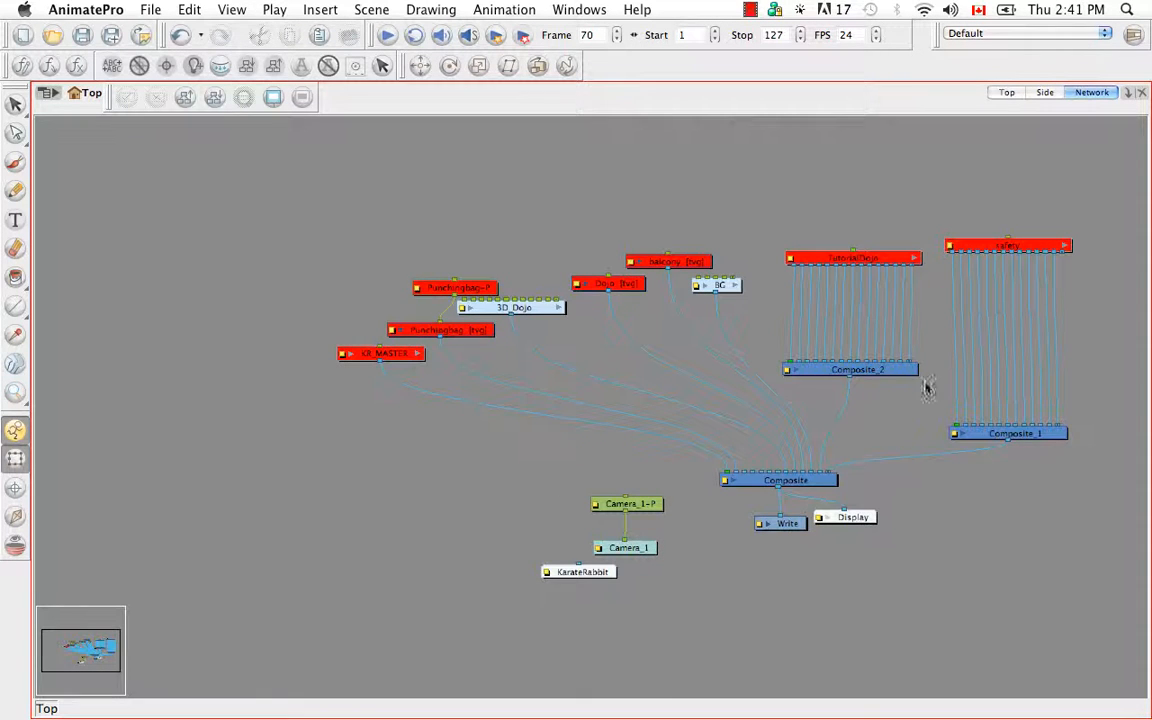
- Set Composite_2 under the TutorialDojo group to Pass Through
left_click(788, 371)
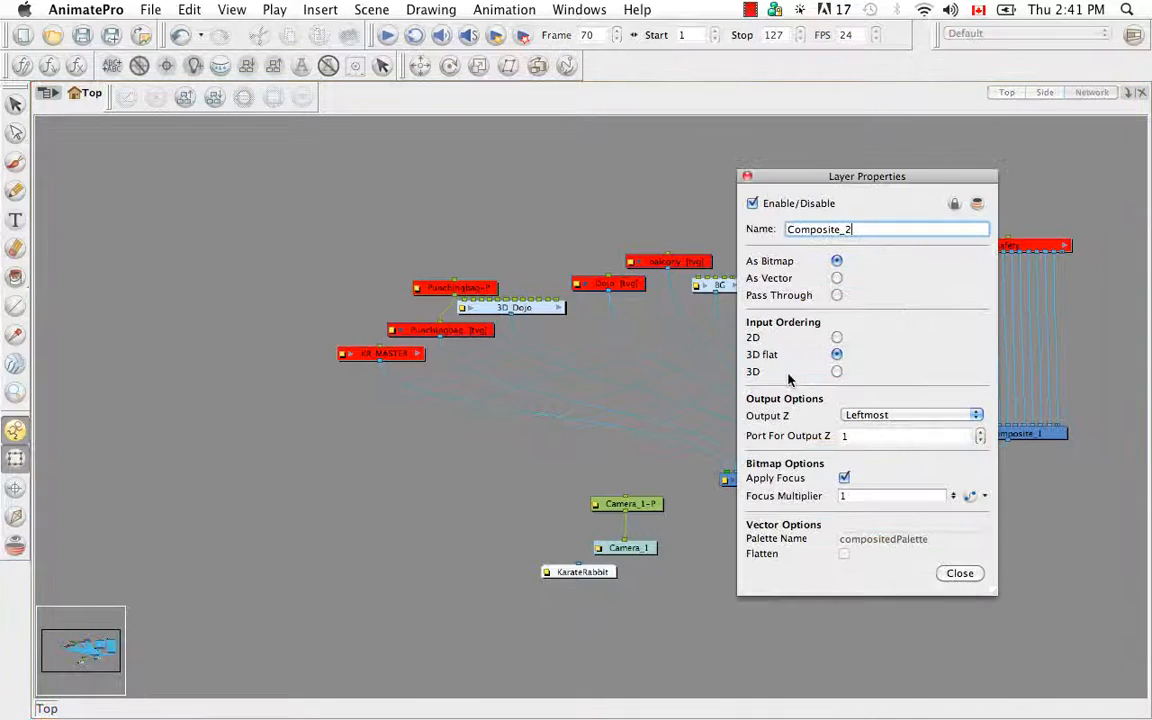
left_click(836, 295)
left_click(959, 573)
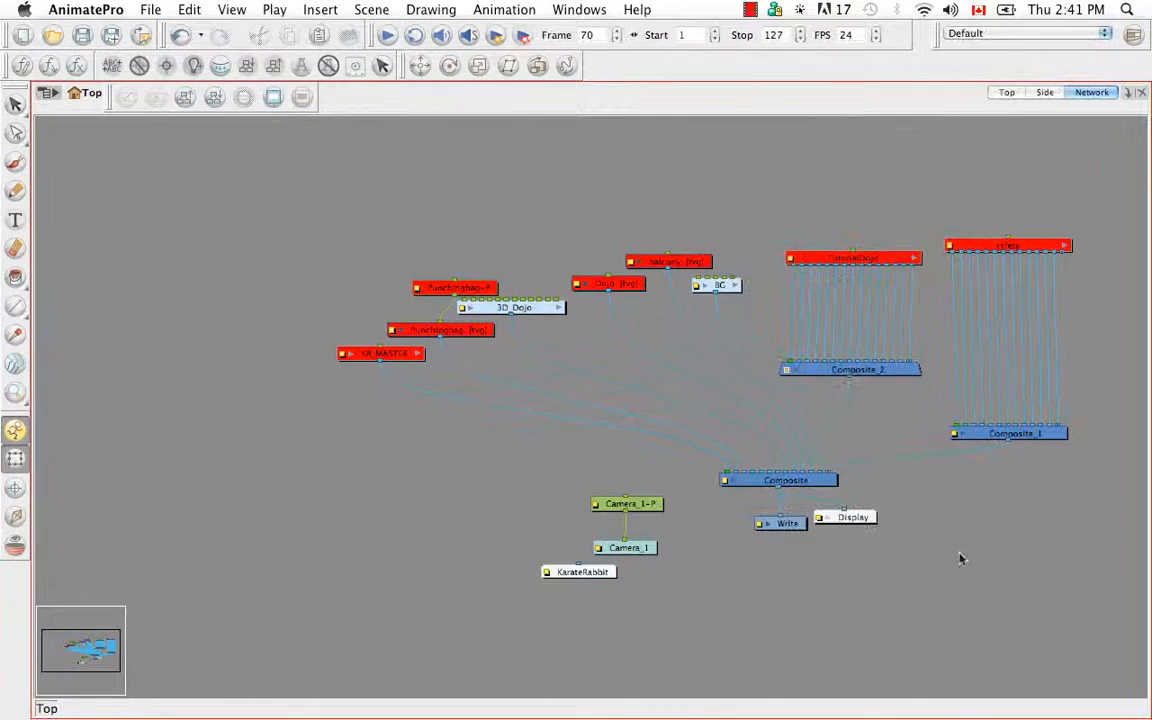
- Set Composite_1 under the safety group to Pass Through and restore the multi-view workspace from full screen
left_click(956, 434)
left_click(852, 229)
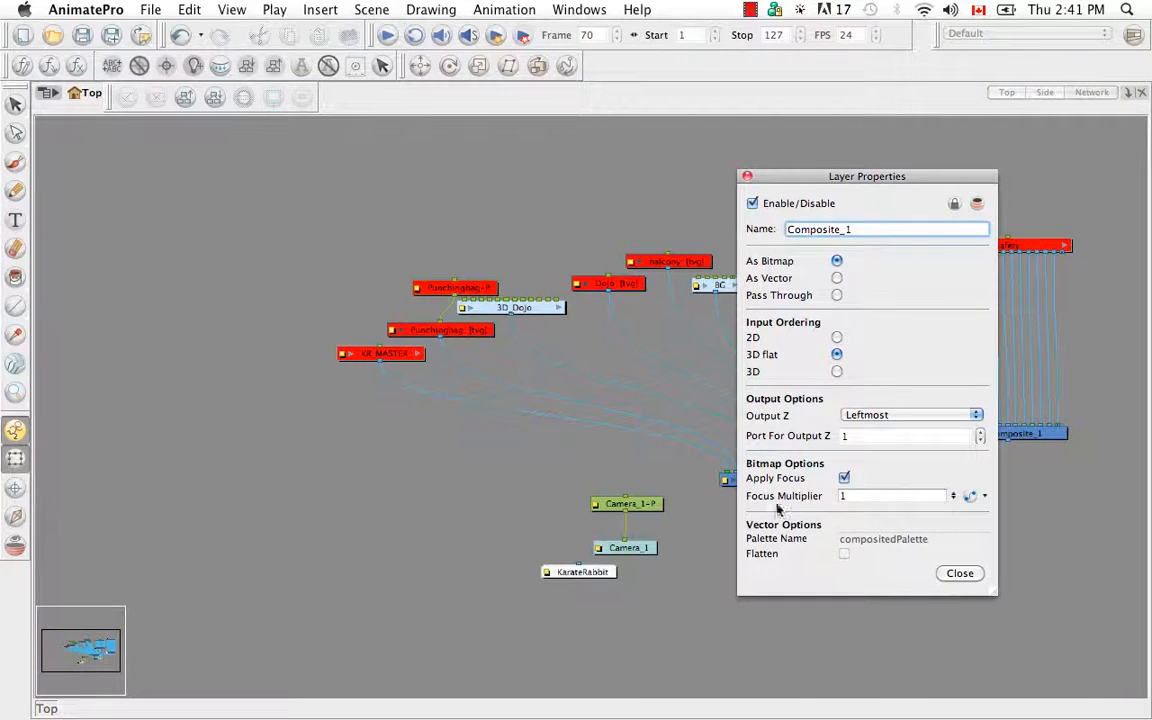
left_click(837, 296)
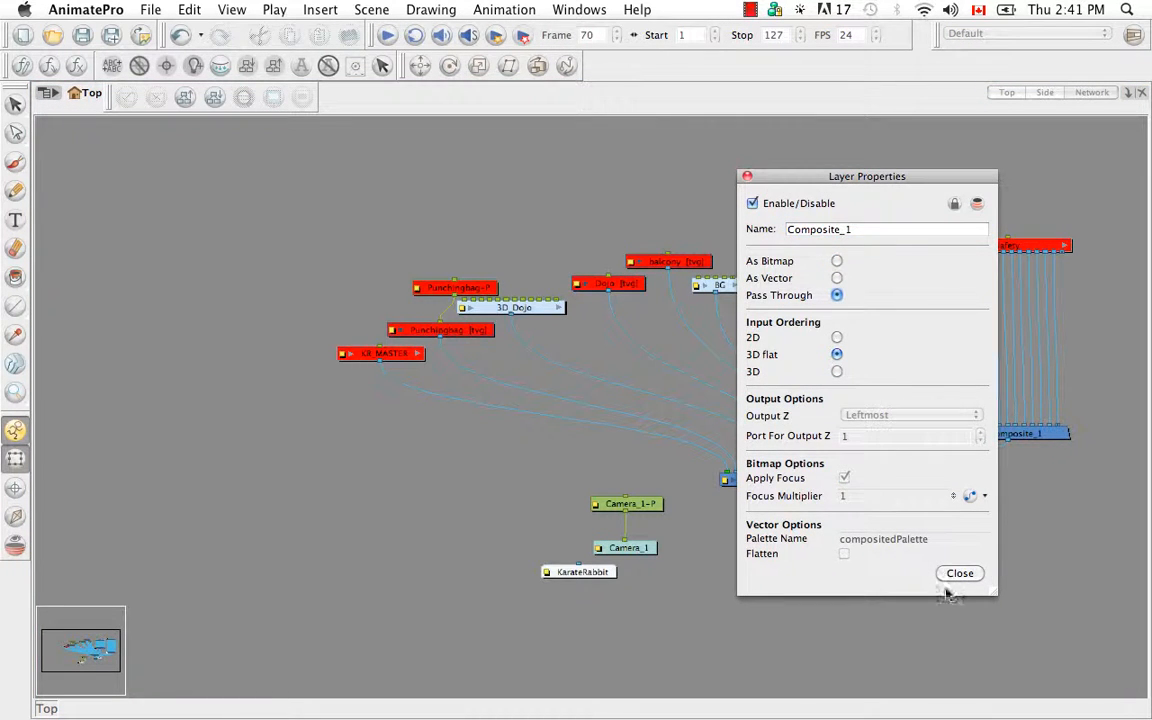
left_click(959, 573)
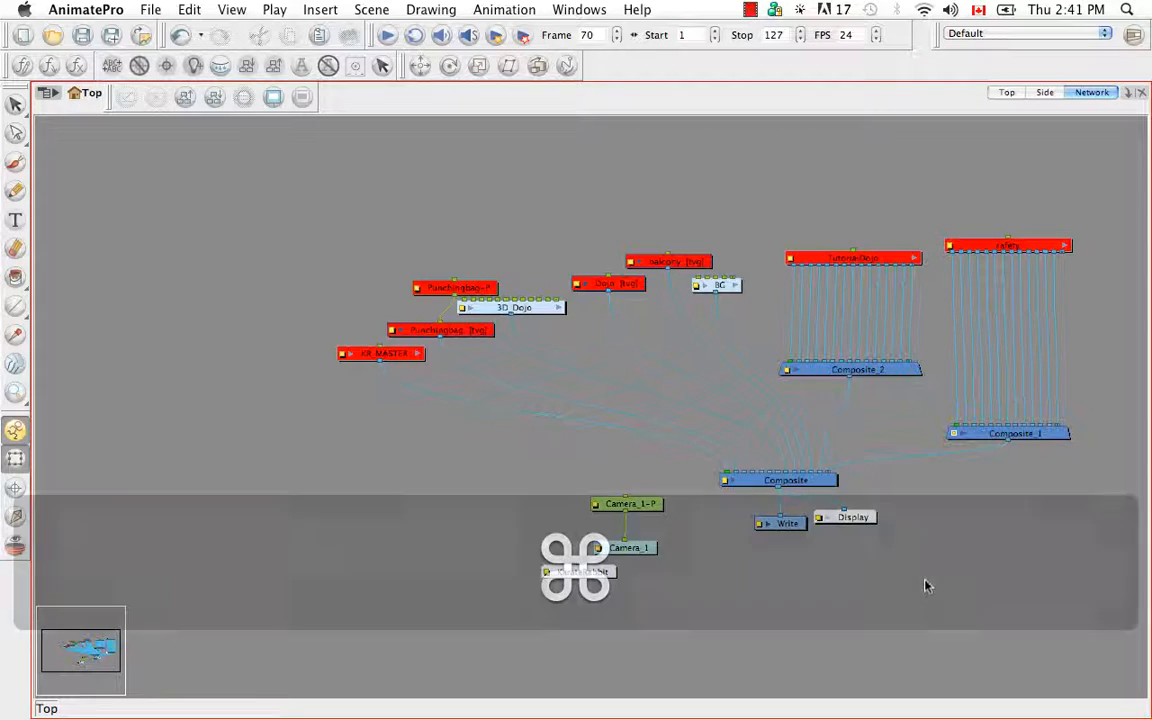
key("super+f")
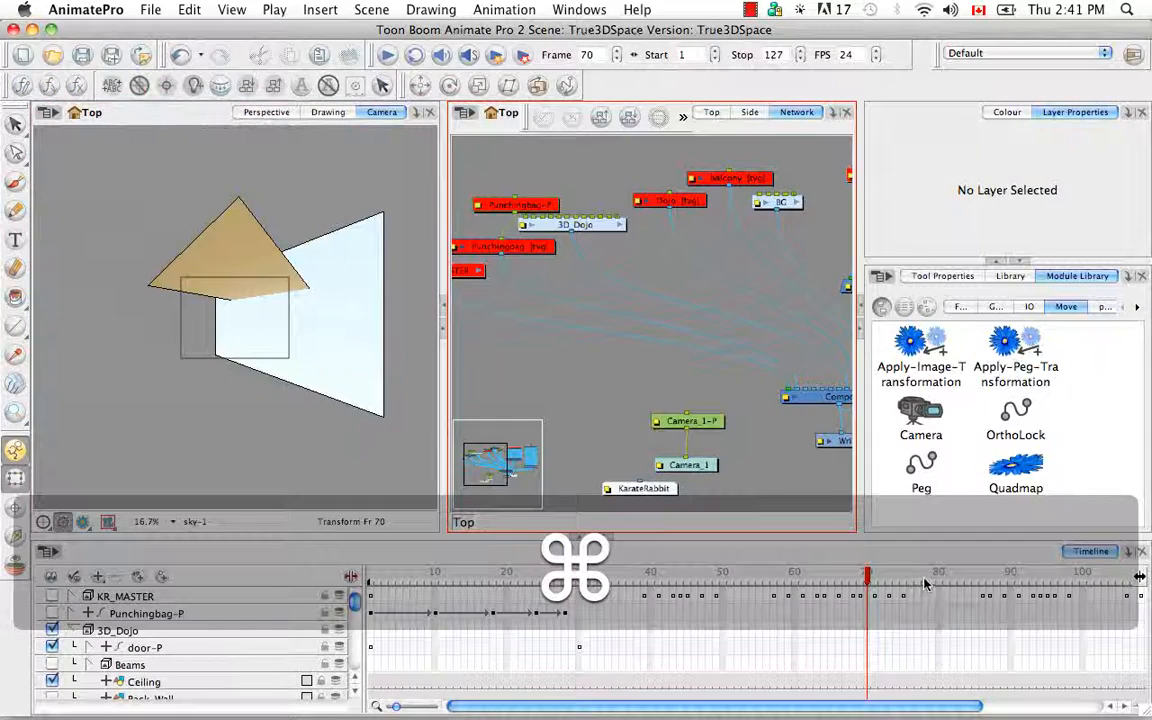